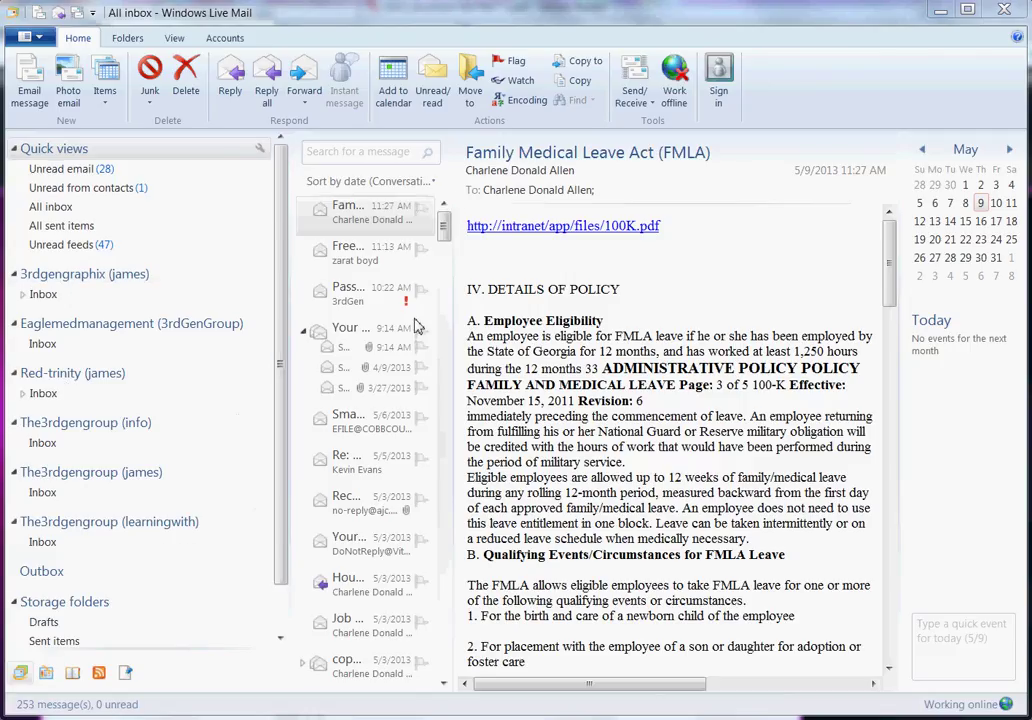
# - From the Accounts tab, start a new e-mail account and place the cursor in the Email address field
pyautogui.scroll(-1, 270, 438)
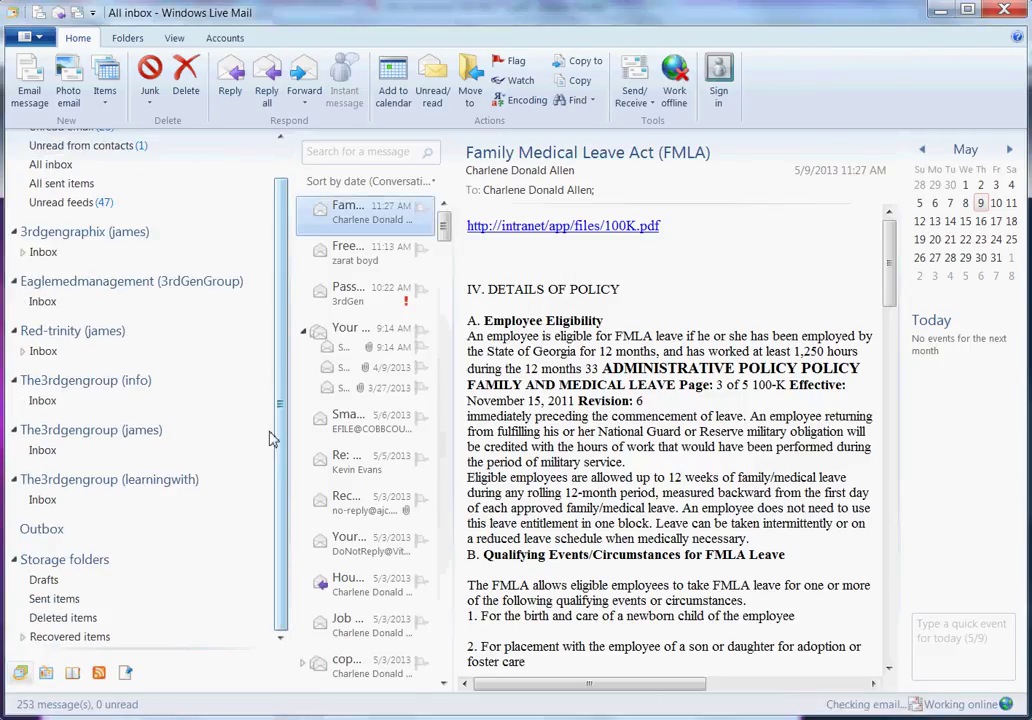
pyautogui.scroll(1, 270, 438)
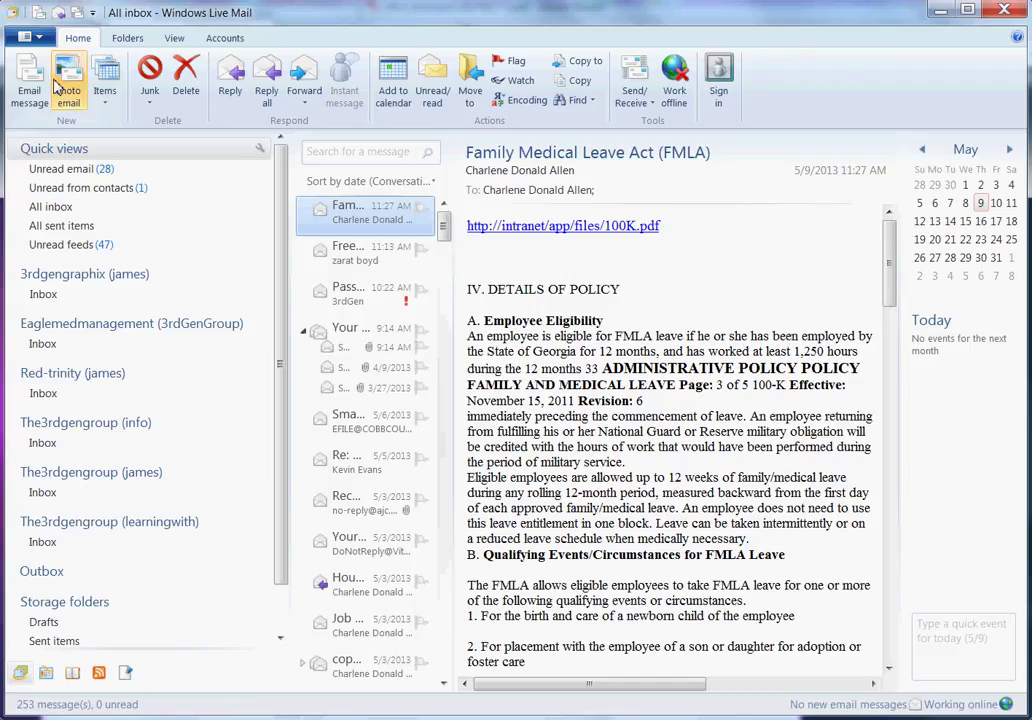
pyautogui.click(225, 39)
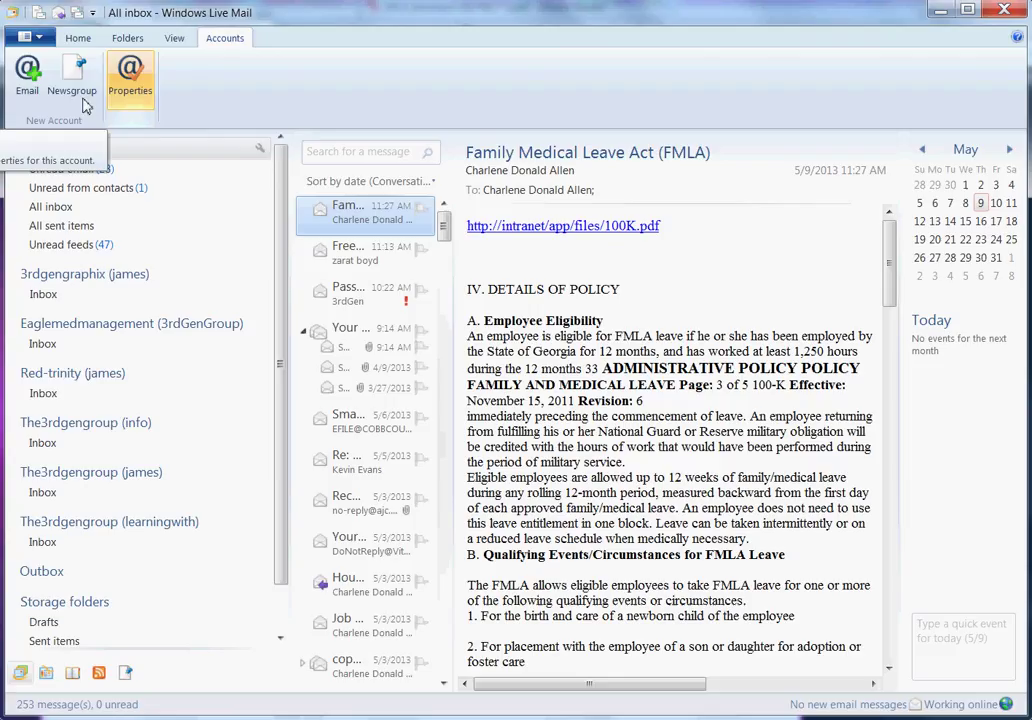
pyautogui.click(27, 93)
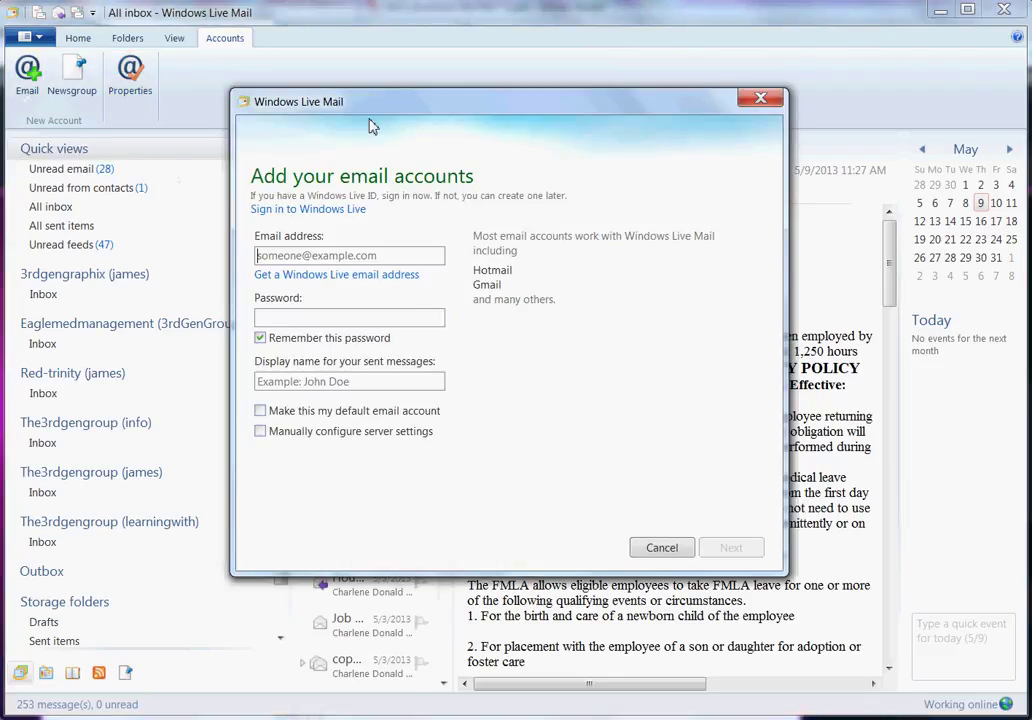
pyautogui.moveTo(357, 114); pyautogui.dragTo(213, 125)
pyautogui.click(265, 265)
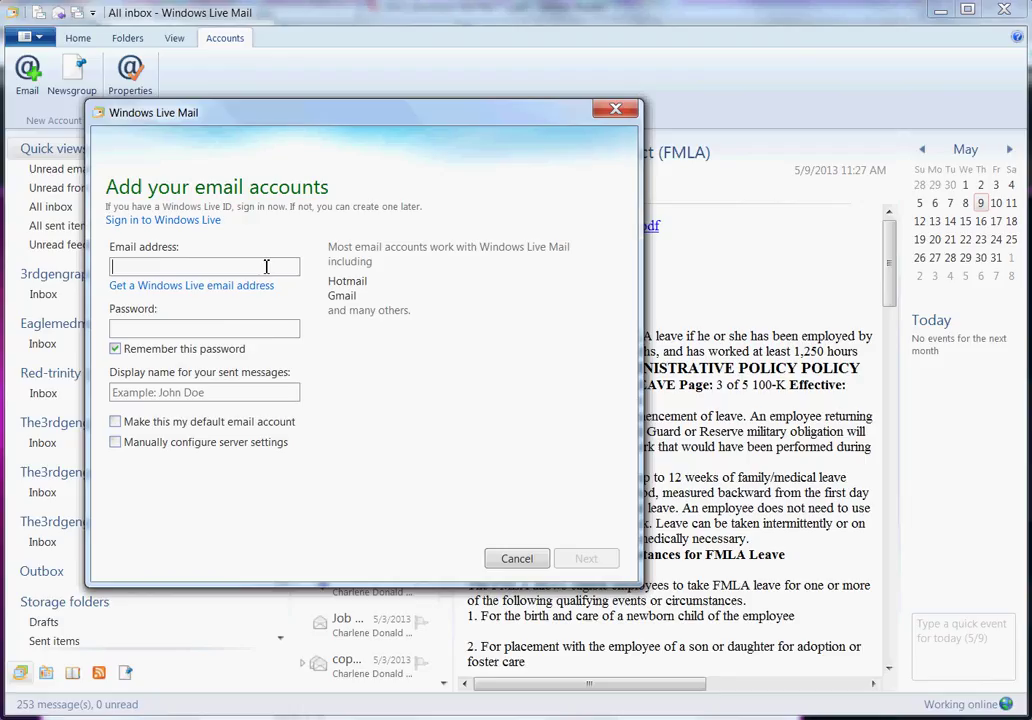
# - Enter the new account's e-mail address, fixing a typo, and type the account password
pyautogui.write('new')
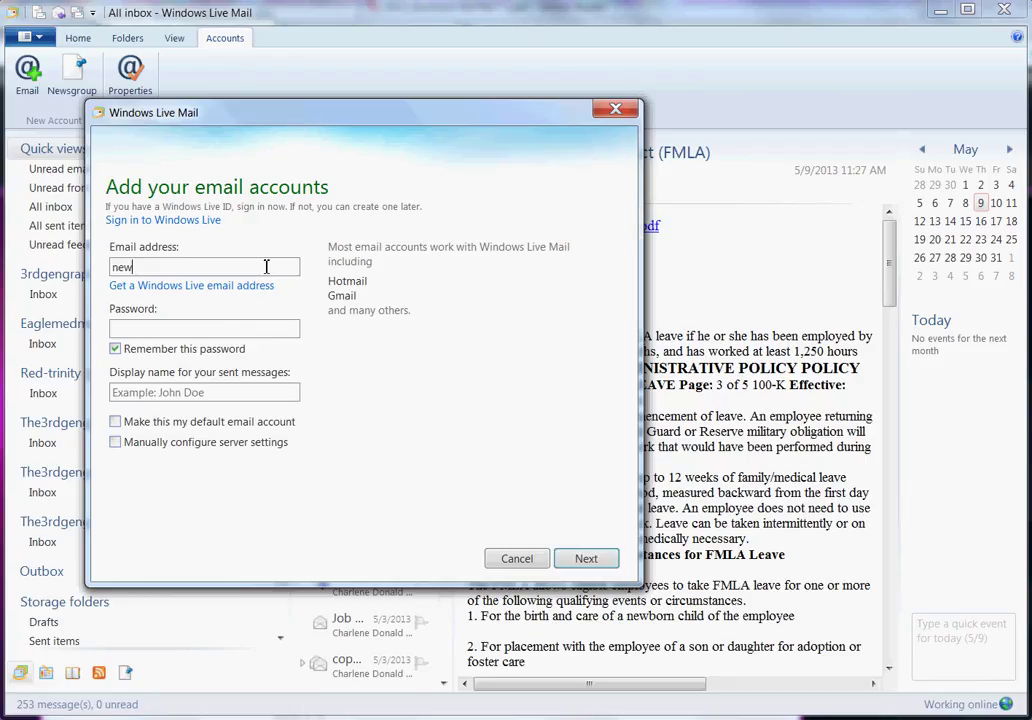
pyautogui.write('email')
pyautogui.press('BackSpace')
pyautogui.press('BackSpace')
pyautogui.press('BackSpace')
pyautogui.press('BackSpace')
pyautogui.press('BackSpace')
pyautogui.press('BackSpace')
pyautogui.press('BackSpace')
pyautogui.press('BackSpace')
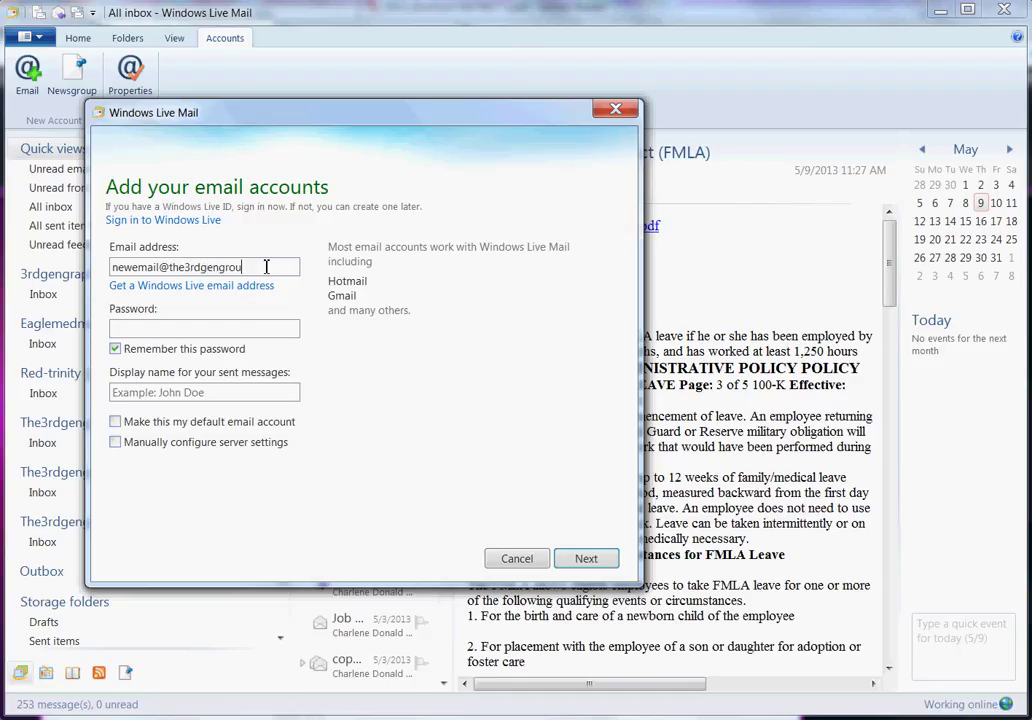
pyautogui.press('Tab')
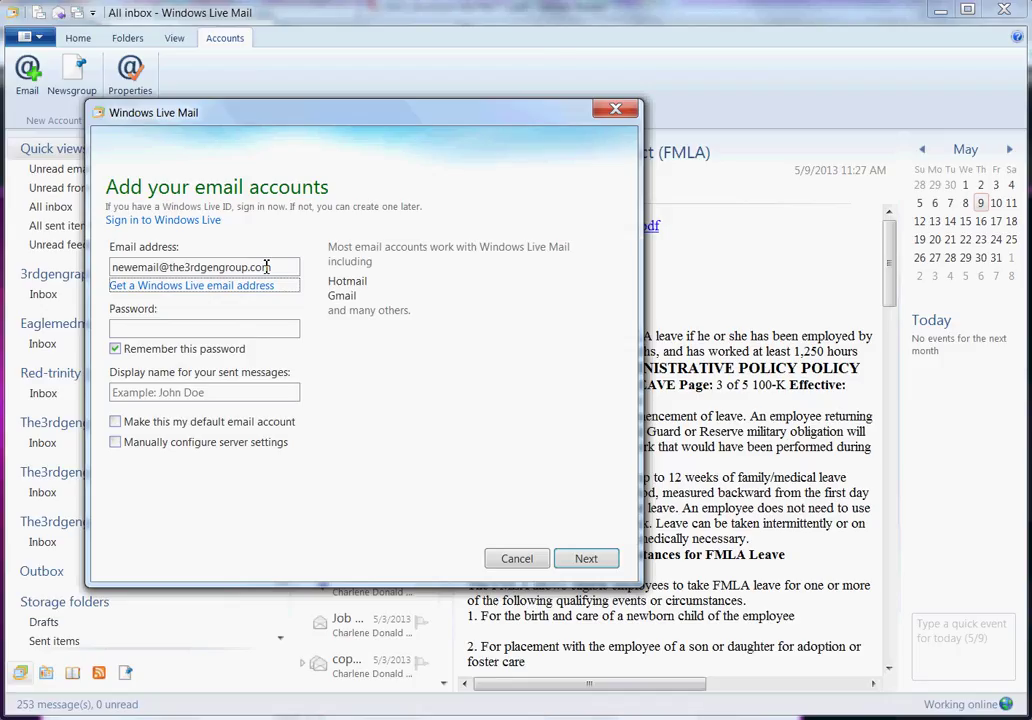
pyautogui.click(262, 330)
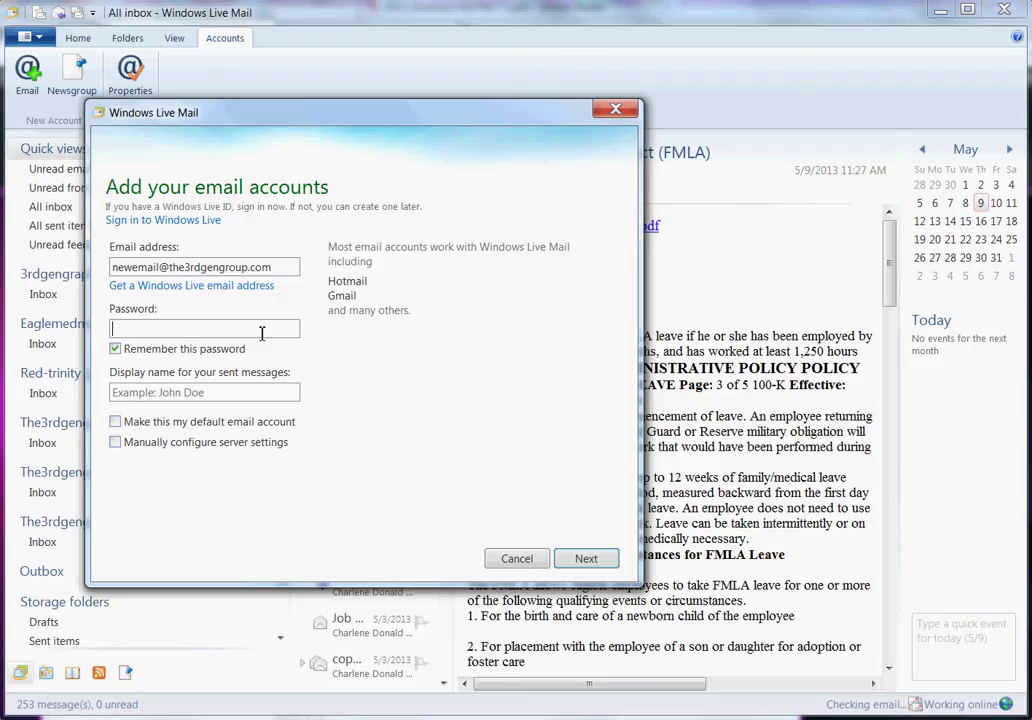
pyautogui.write('*******')
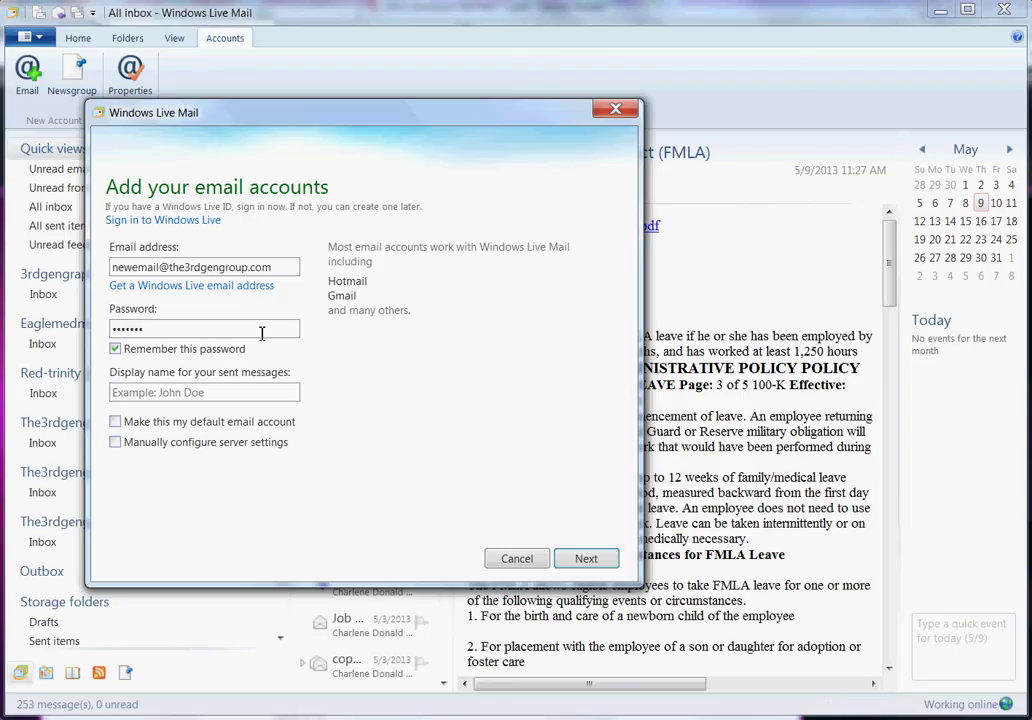
pyautogui.write('*')
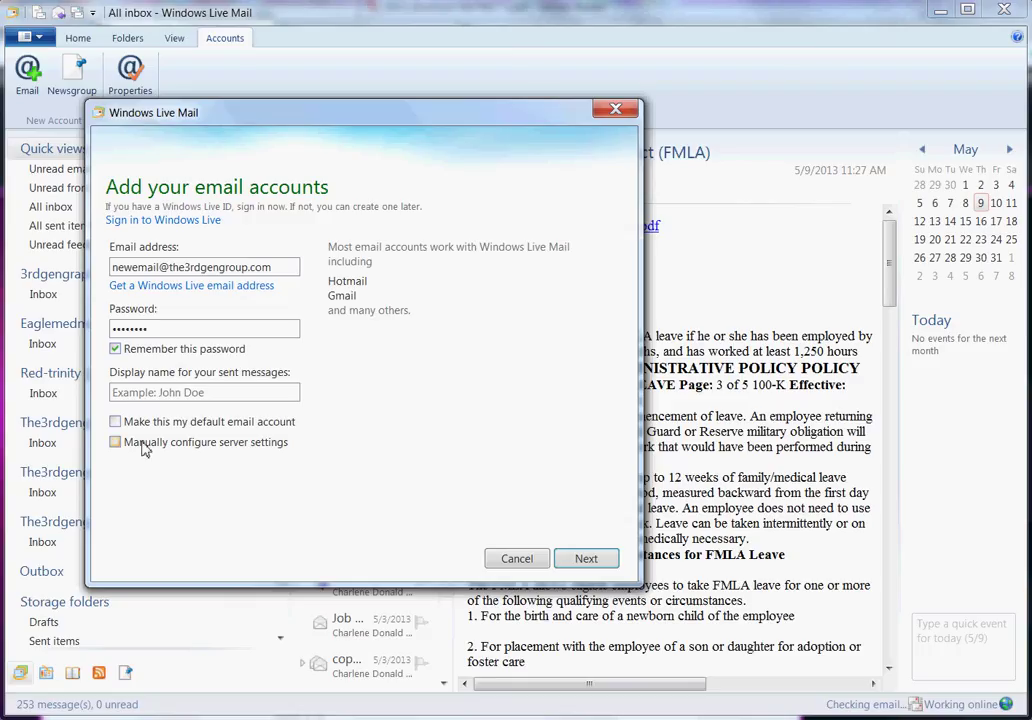
# - Set the display name to 'the3rdGengroup', choose manual server configuration, and continue
pyautogui.click(228, 393)
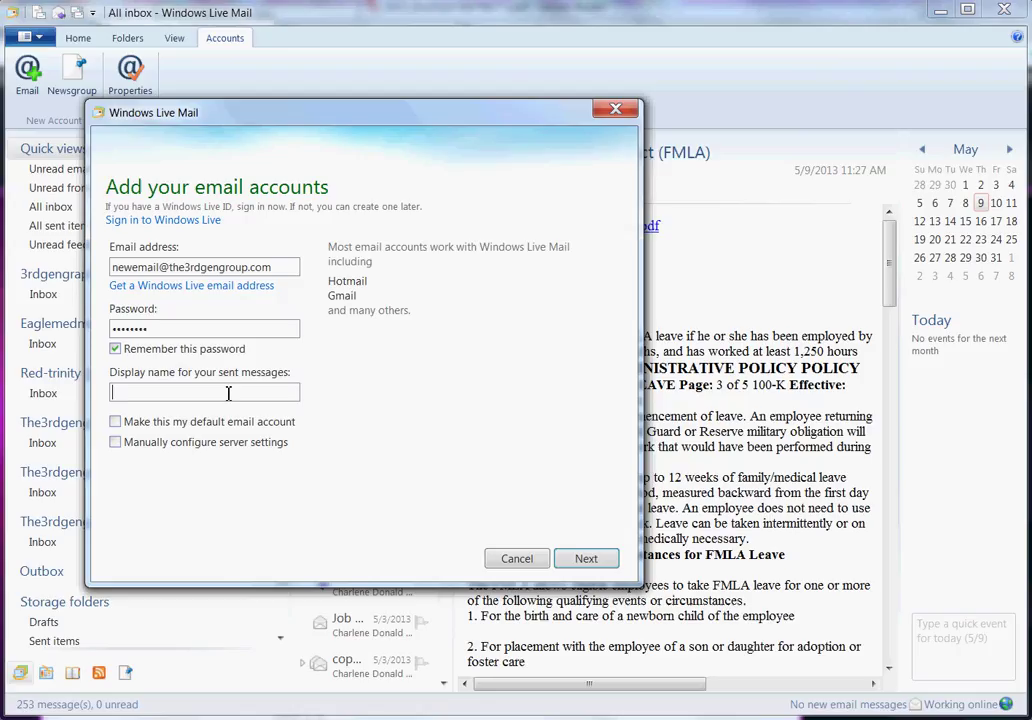
pyautogui.write('the3rd')
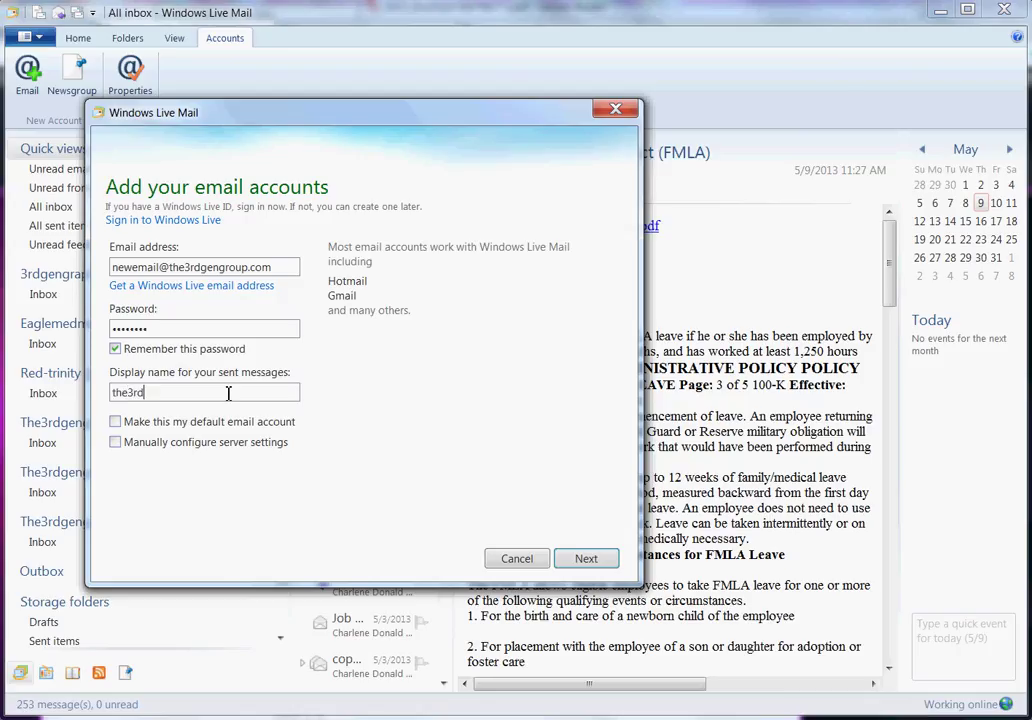
pyautogui.write('Gengroup')
pyautogui.click(116, 444)
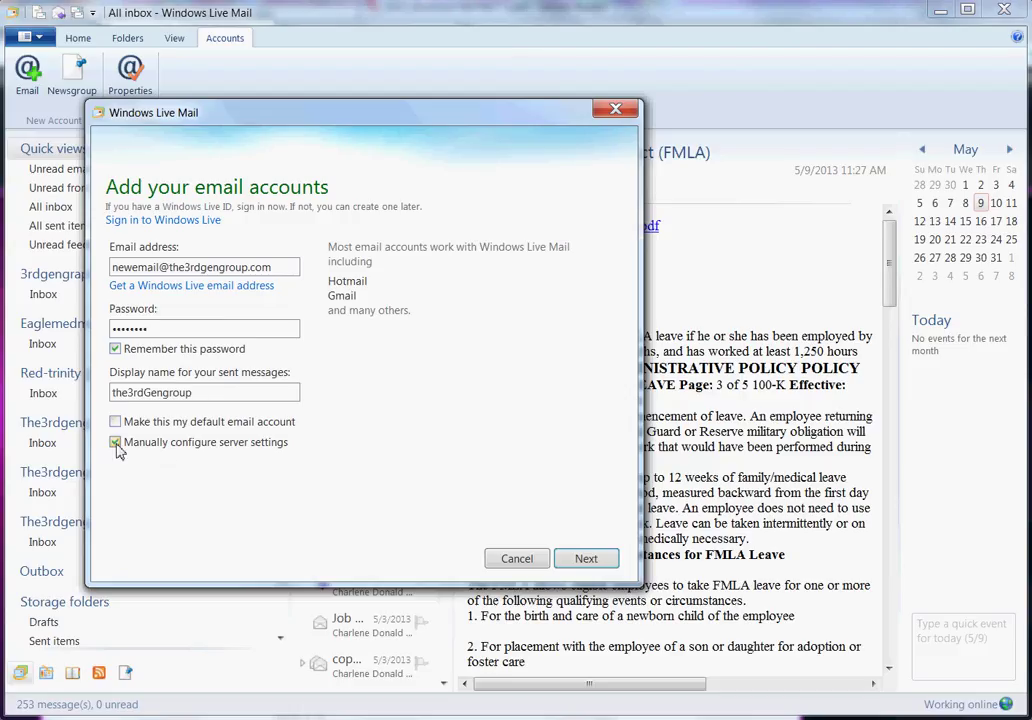
pyautogui.click(589, 559)
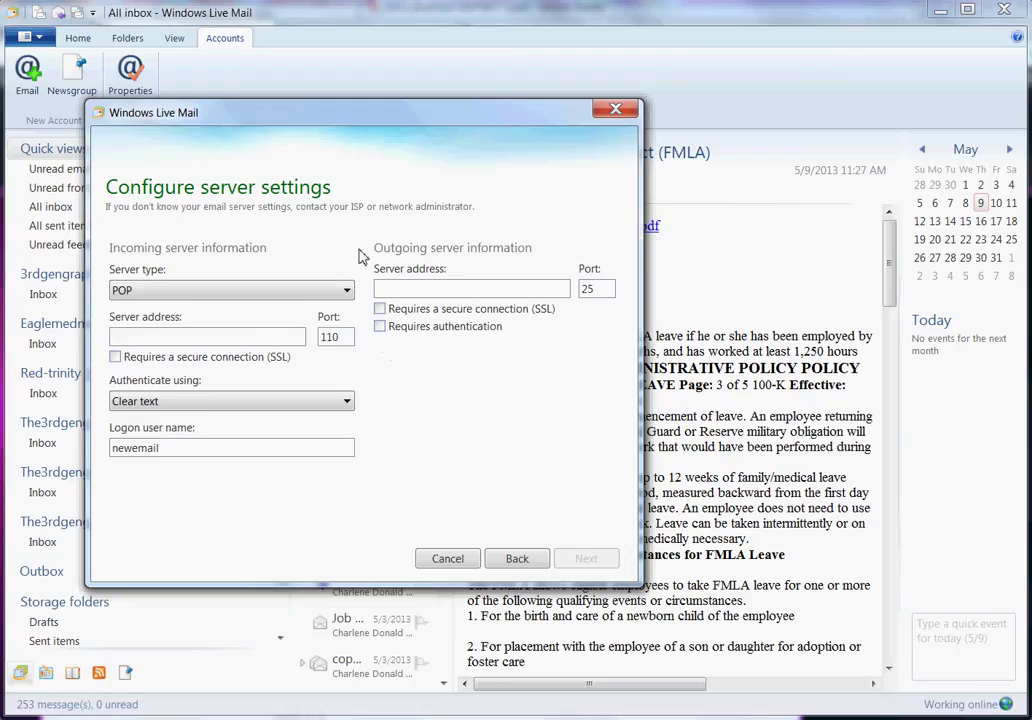
# - Expand the incoming Server type list to show POP, IMAP and Windows Live Hotmail
pyautogui.click(348, 292)
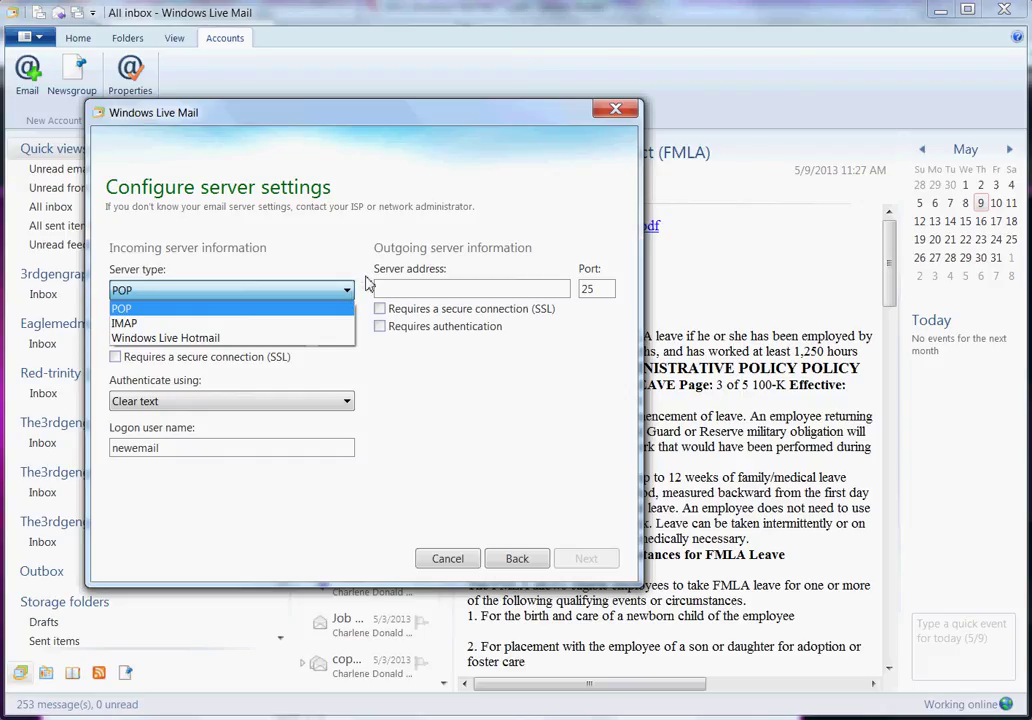
# - Set incoming mail to IMAP at mail.the3rdgengroup.com, requiring SSL on port 993
pyautogui.click(205, 323)
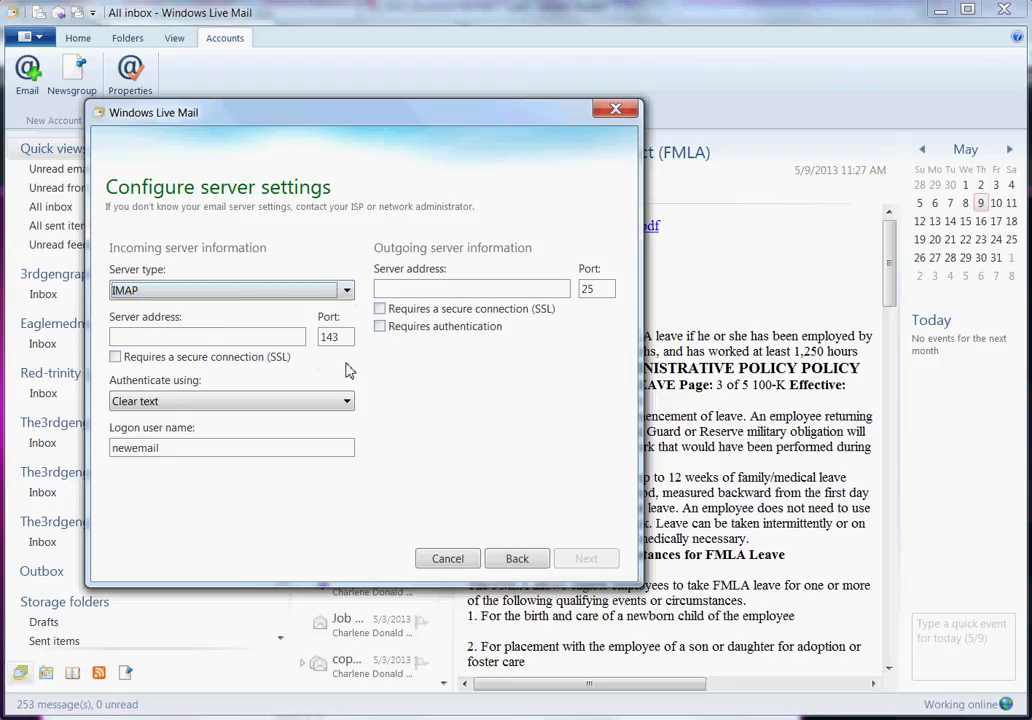
pyautogui.click(210, 338)
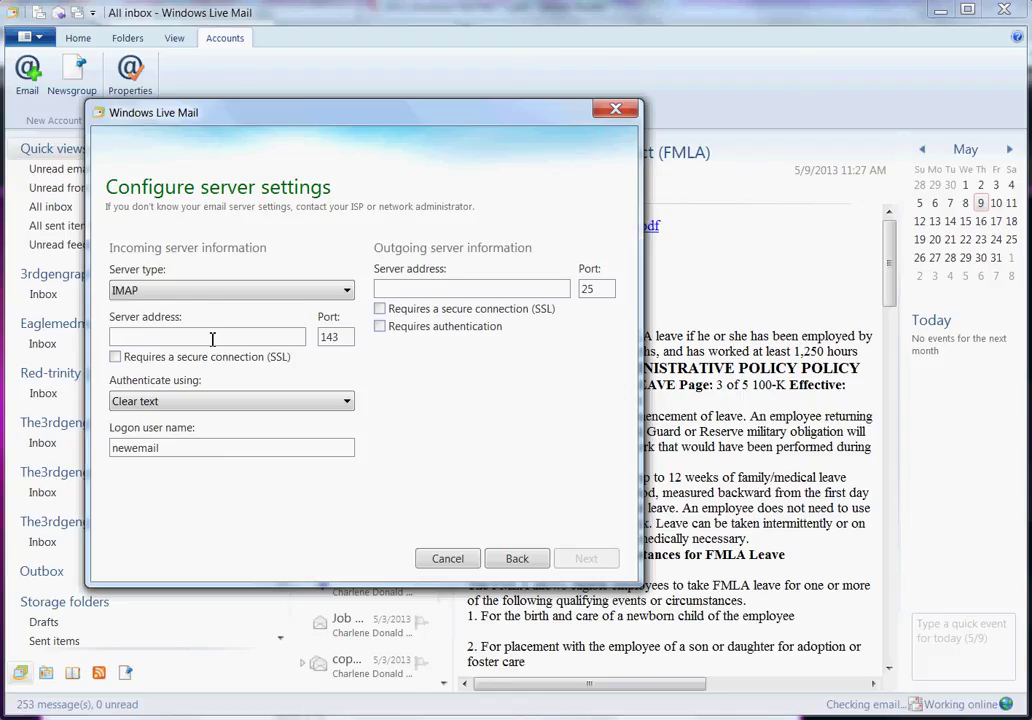
pyautogui.write('mail.the3rdgroup.com')
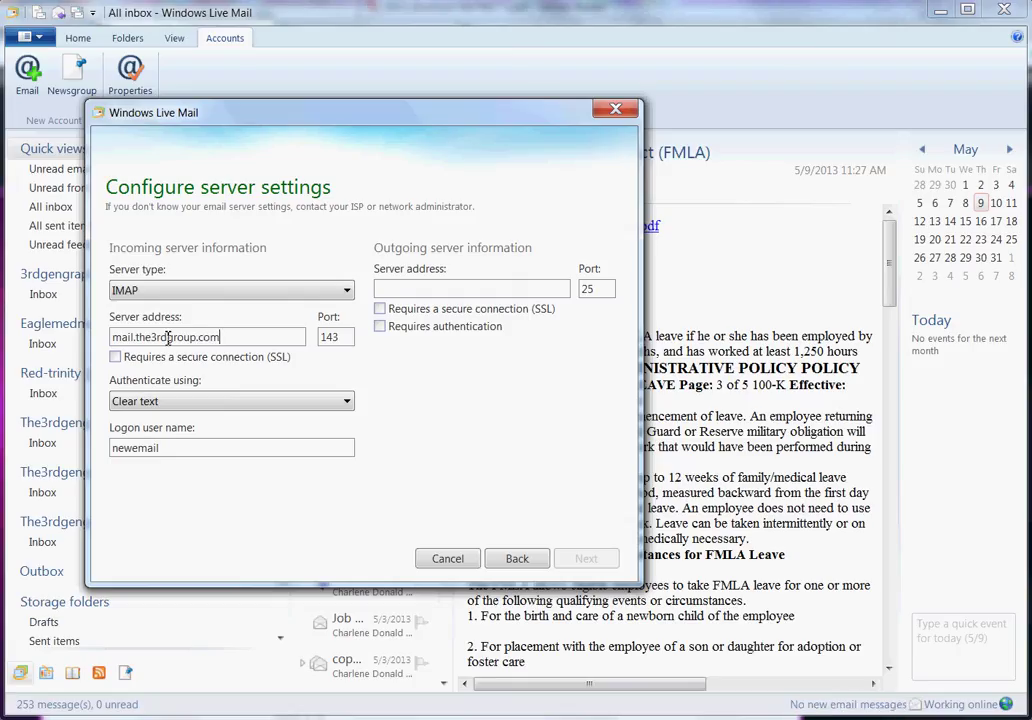
pyautogui.click(168, 338)
pyautogui.write('eng')
pyautogui.click(272, 340)
pyautogui.click(116, 358)
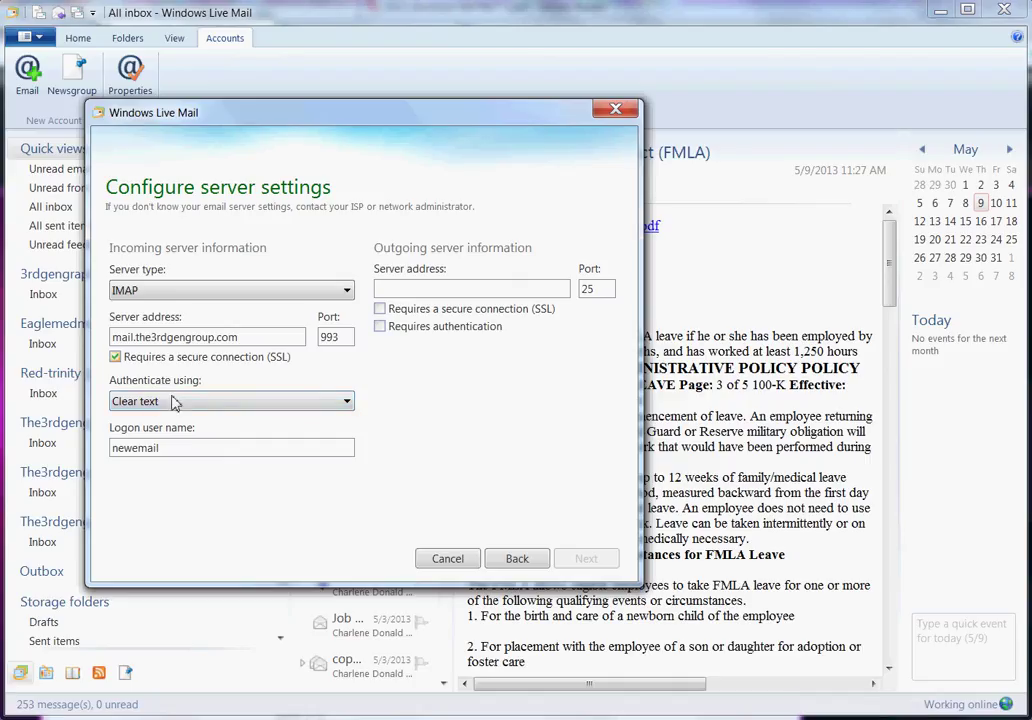
pyautogui.click(347, 409)
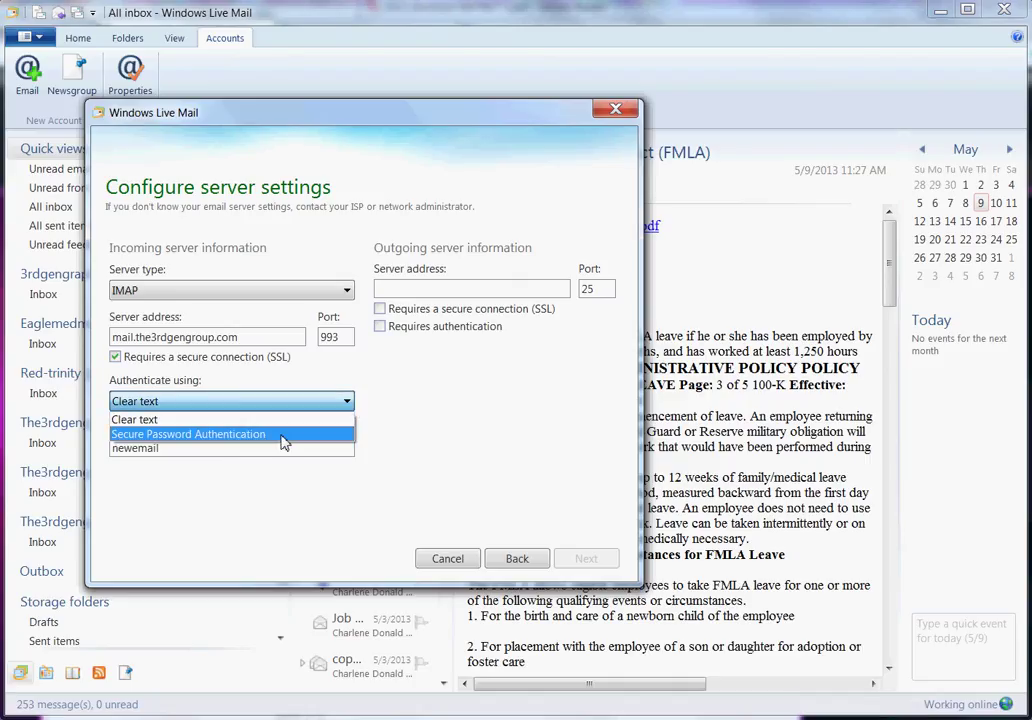
pyautogui.click(300, 420)
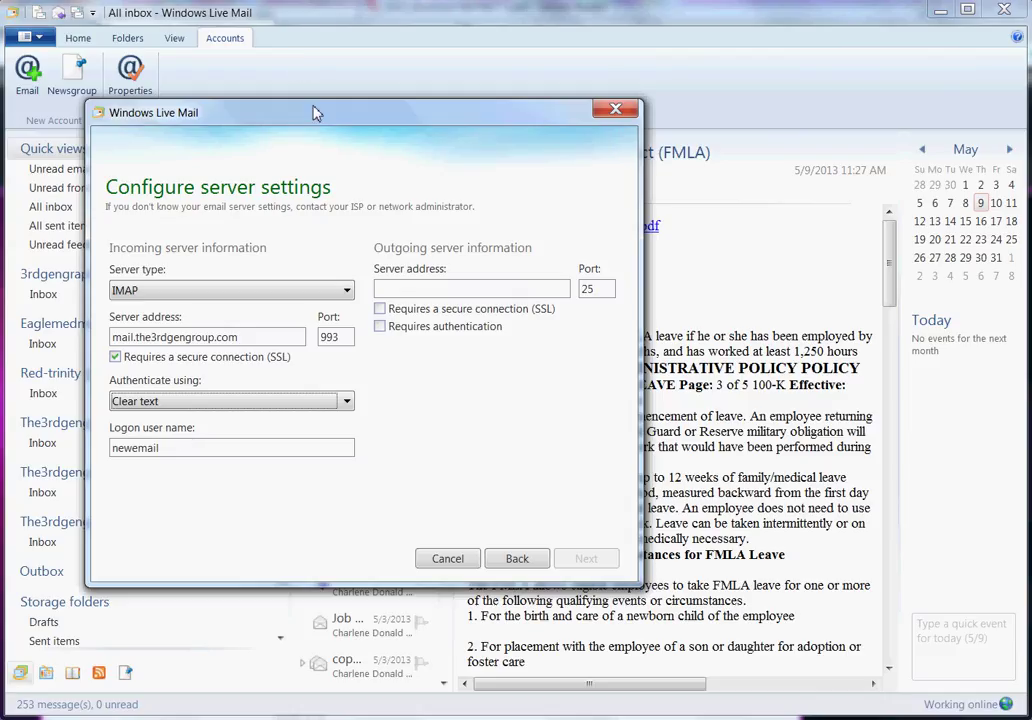
# - Move the dialog and retype the logon user name with '+the3rdgengroup.com' appended
pyautogui.moveTo(316, 112); pyautogui.dragTo(497, 156)
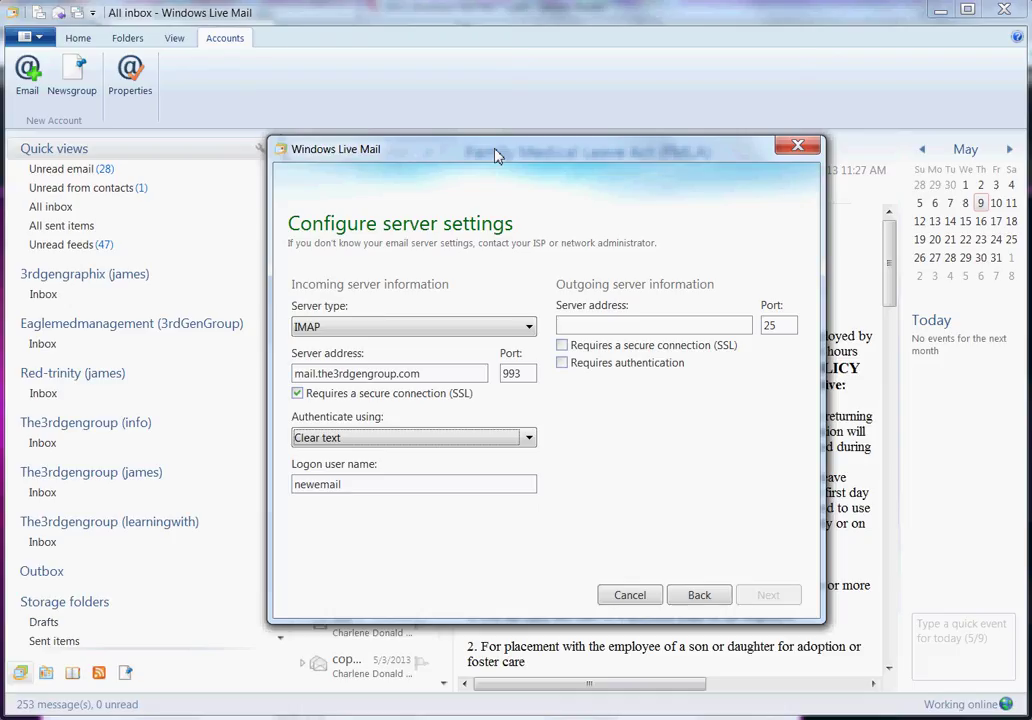
pyautogui.doubleClick(419, 490)
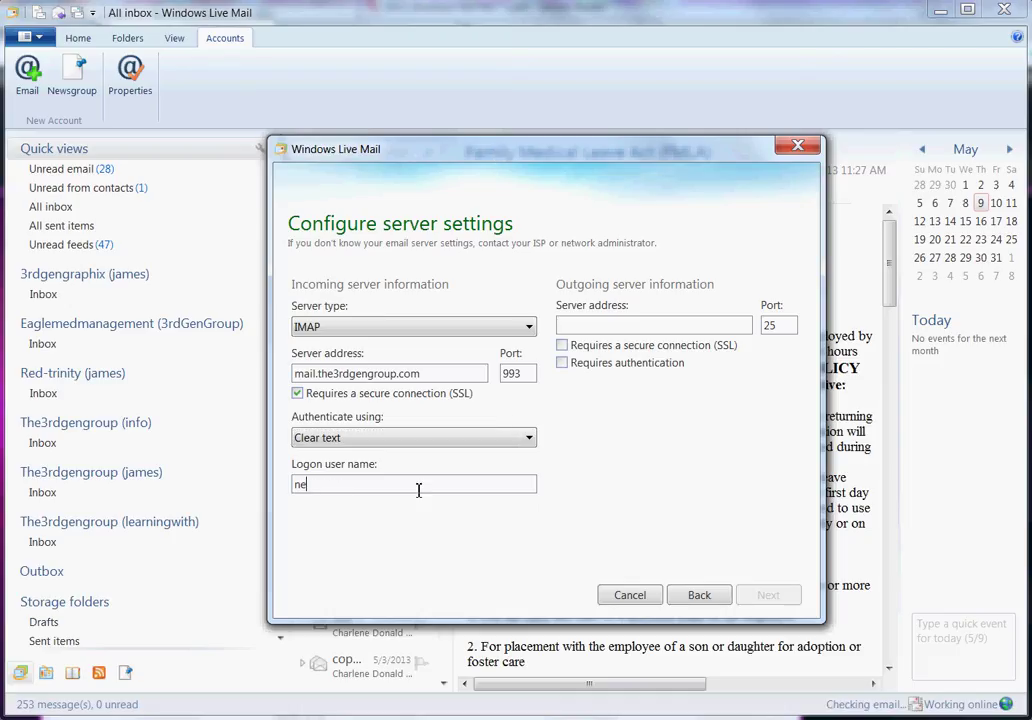
pyautogui.click(620, 323)
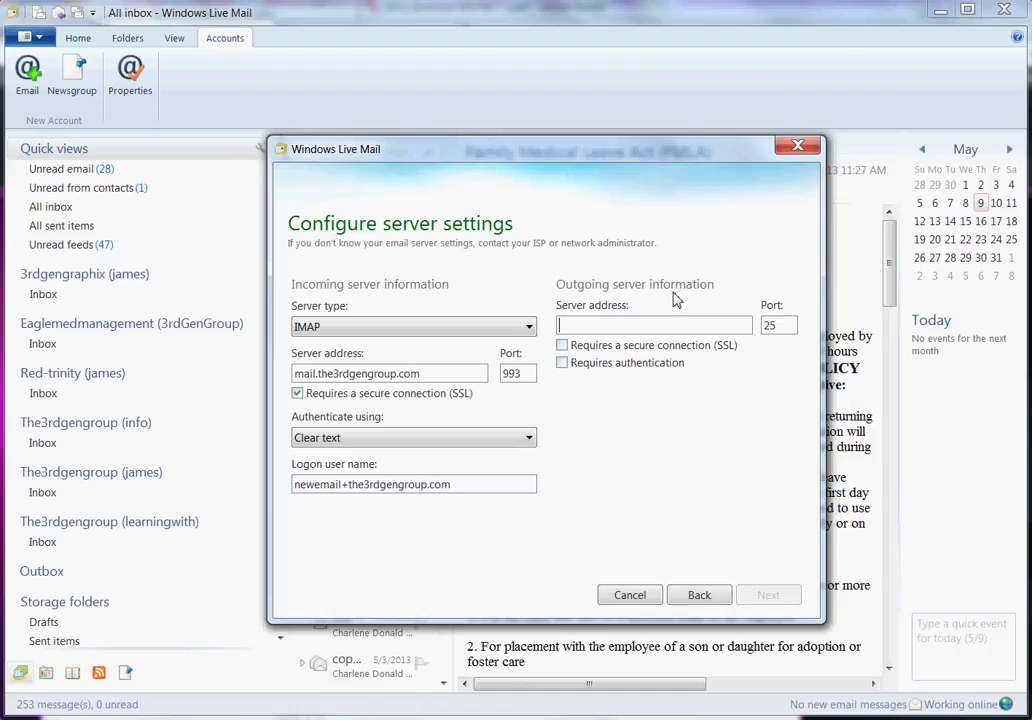
# - Enter mail.the3rdgengroup.com as the outgoing server address on port 25
pyautogui.write('m')
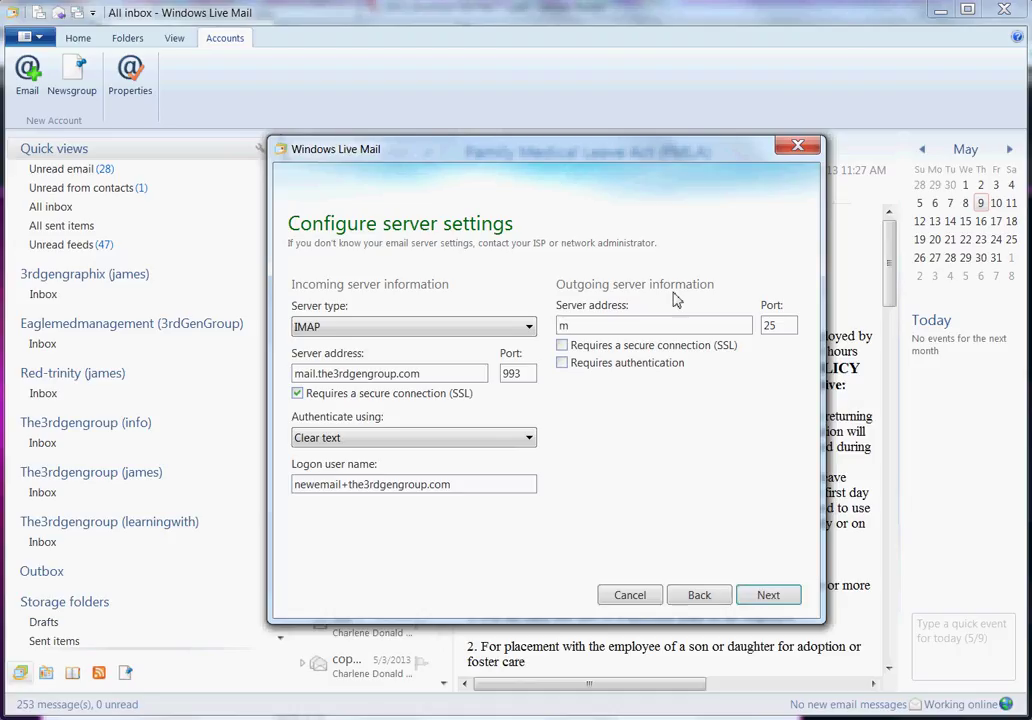
pyautogui.press('BackSpace')
pyautogui.write('mail.the3rdgengroup.com')
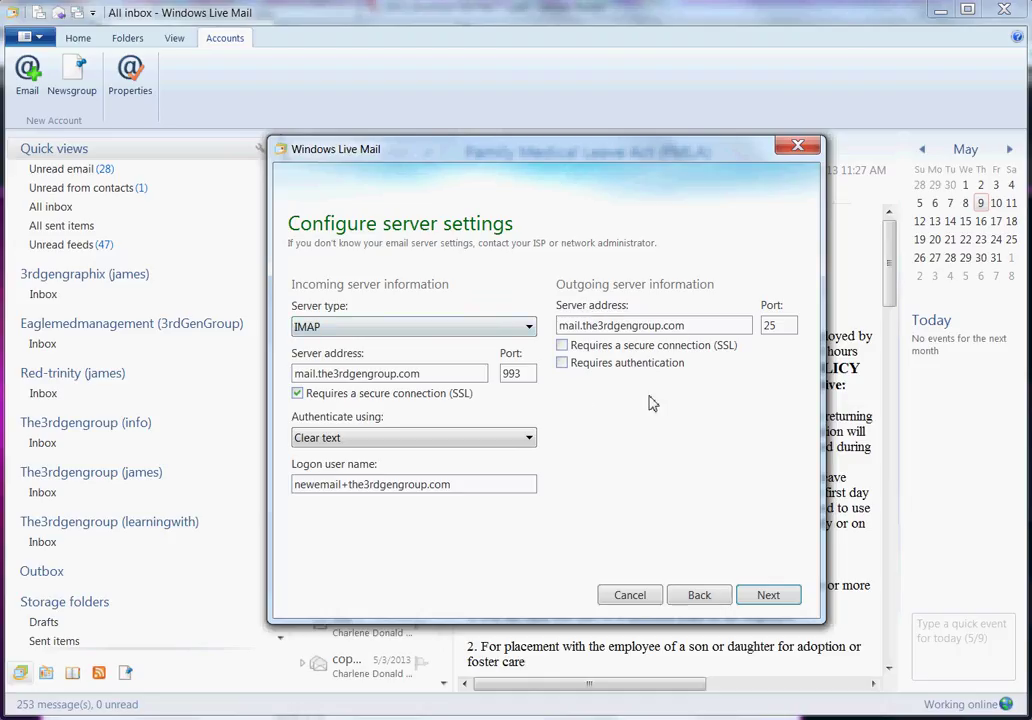
# - Require SSL and authentication for the outgoing server, then accept the settings to add the account
pyautogui.click(562, 345)
pyautogui.click(562, 363)
pyautogui.click(767, 596)
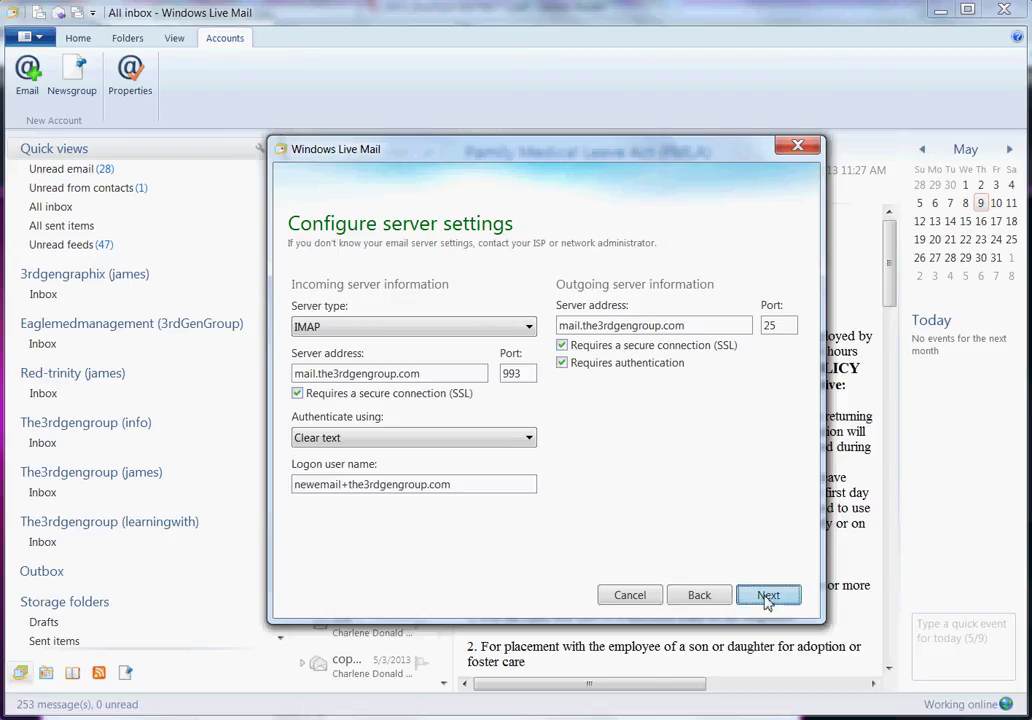